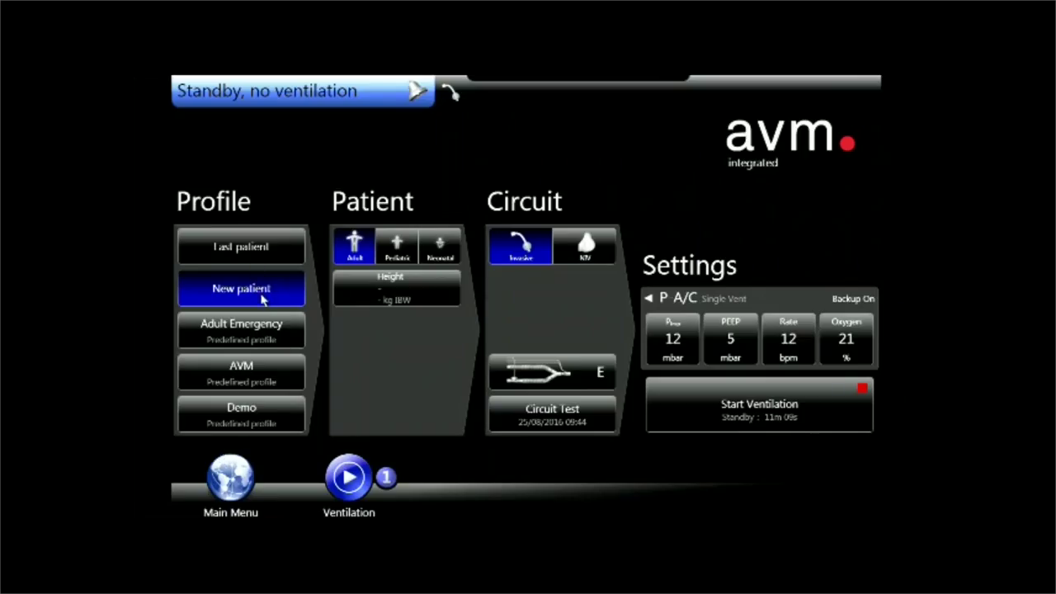
Set the new adult patient's height to 172 cm and the sex to male.
left_click(401, 289)
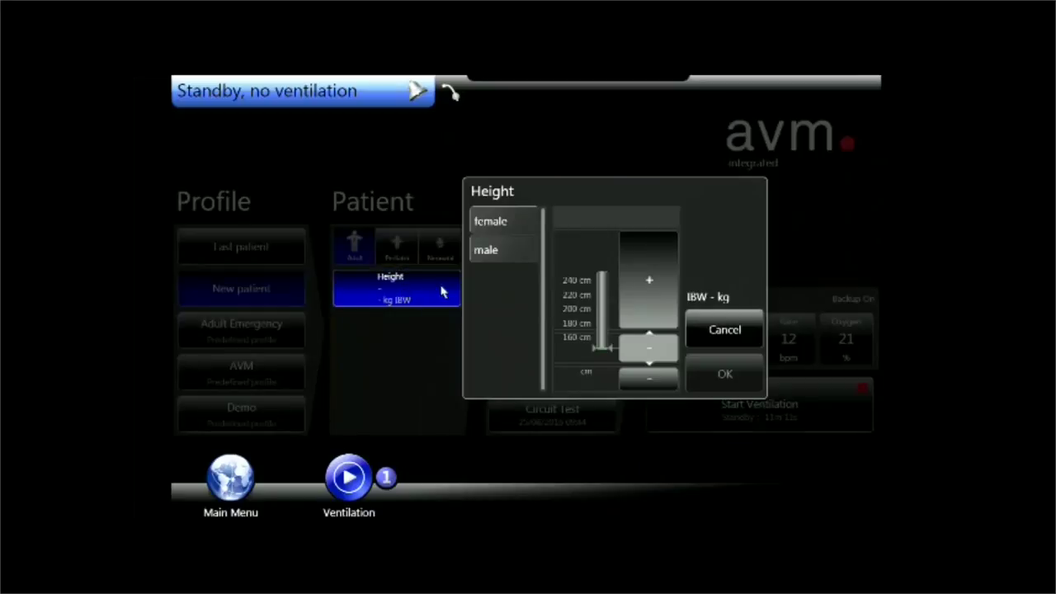
left_click_drag(660, 361, 655, 335)
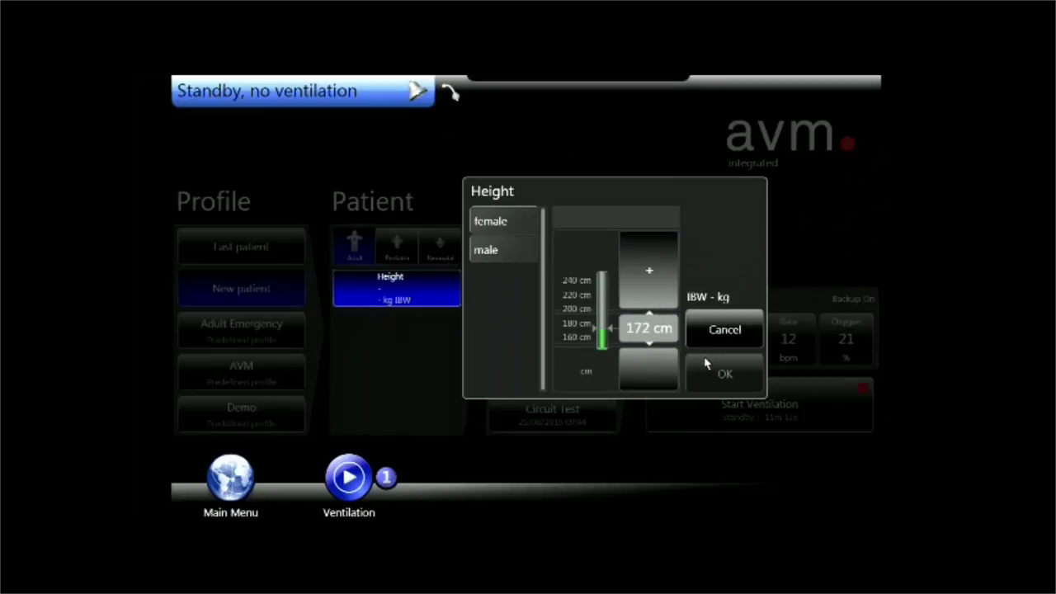
left_click(515, 261)
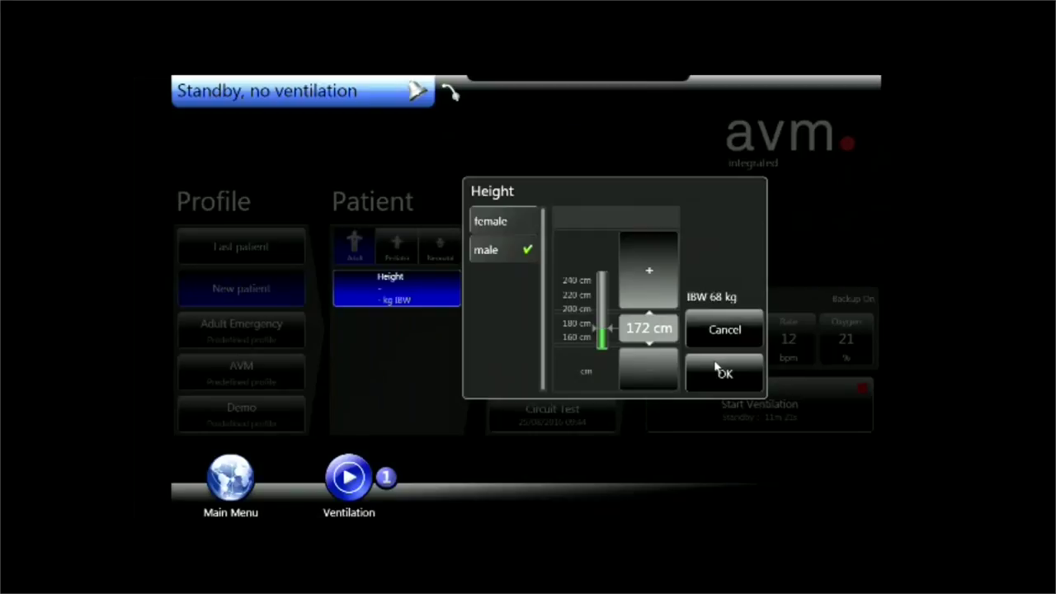
left_click(721, 373)
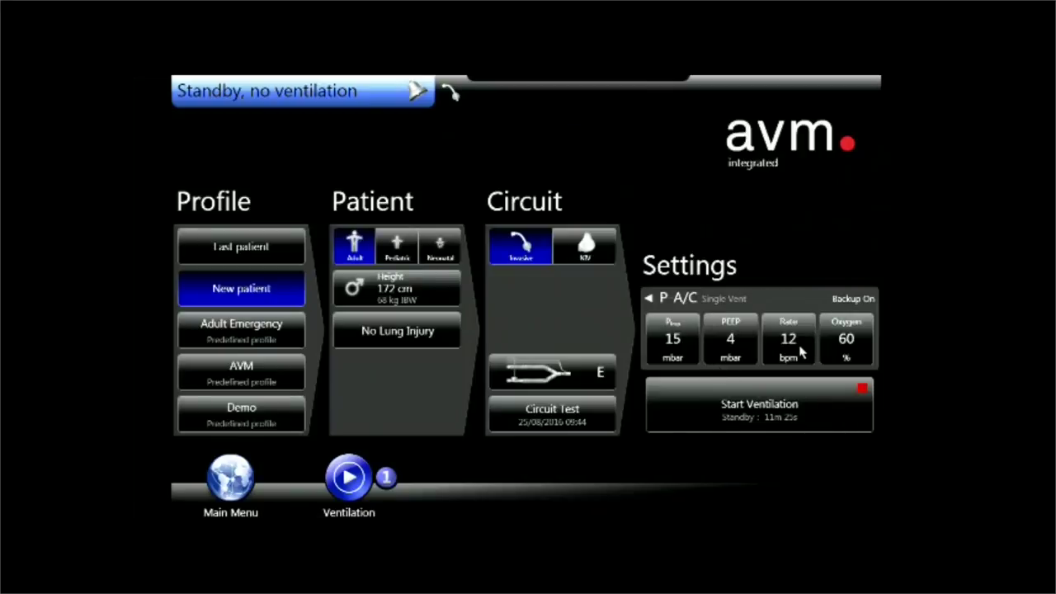
Set the oxygen concentration to 21 % in the ventilation settings.
left_click(850, 353)
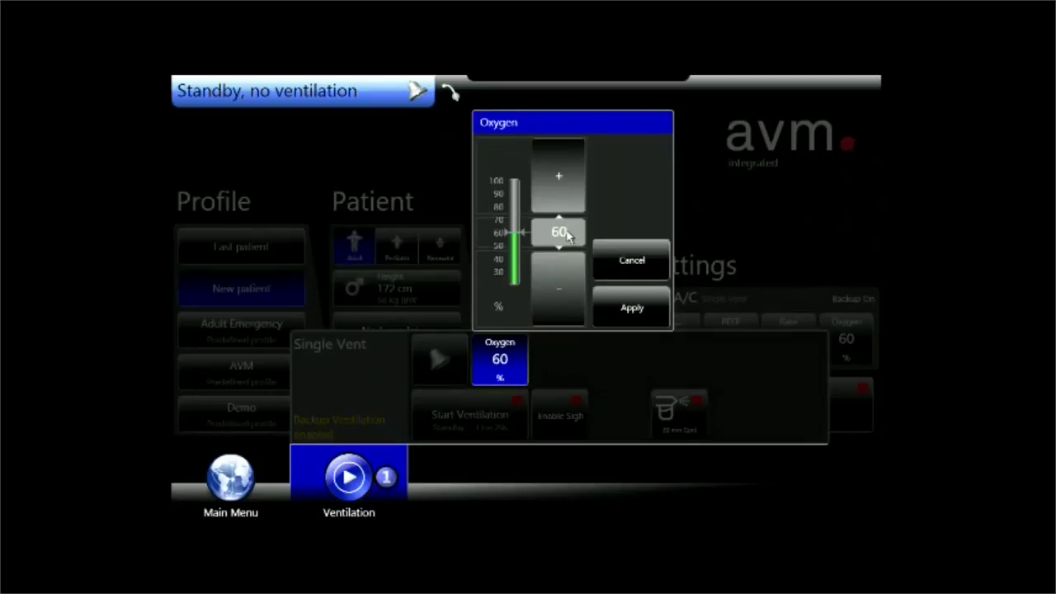
left_click_drag(558, 231, 557, 306)
left_click(631, 312)
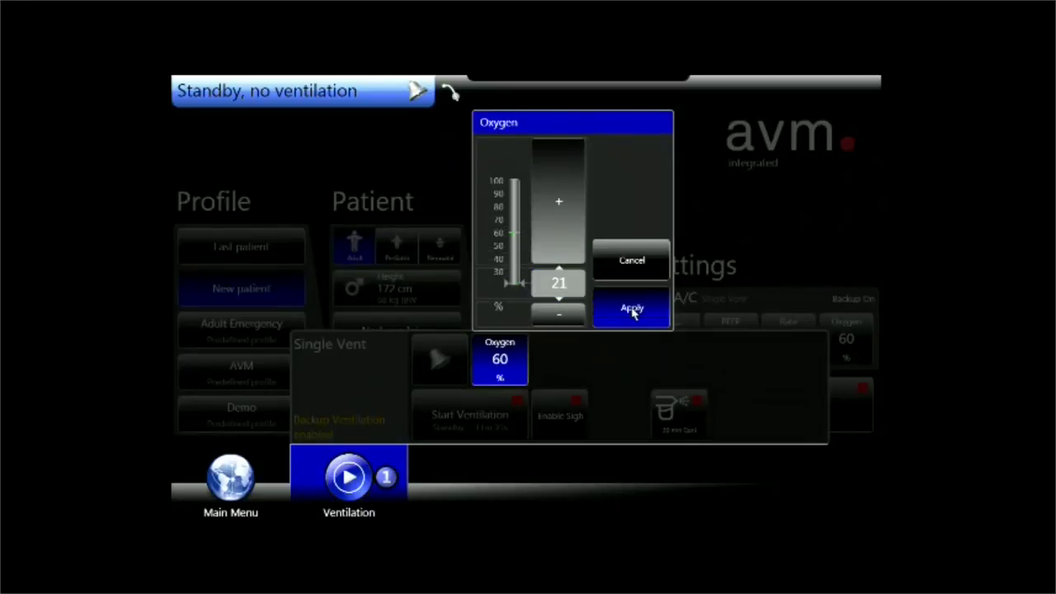
Start ventilation for the new patient in P A/C mode.
left_click(673, 339)
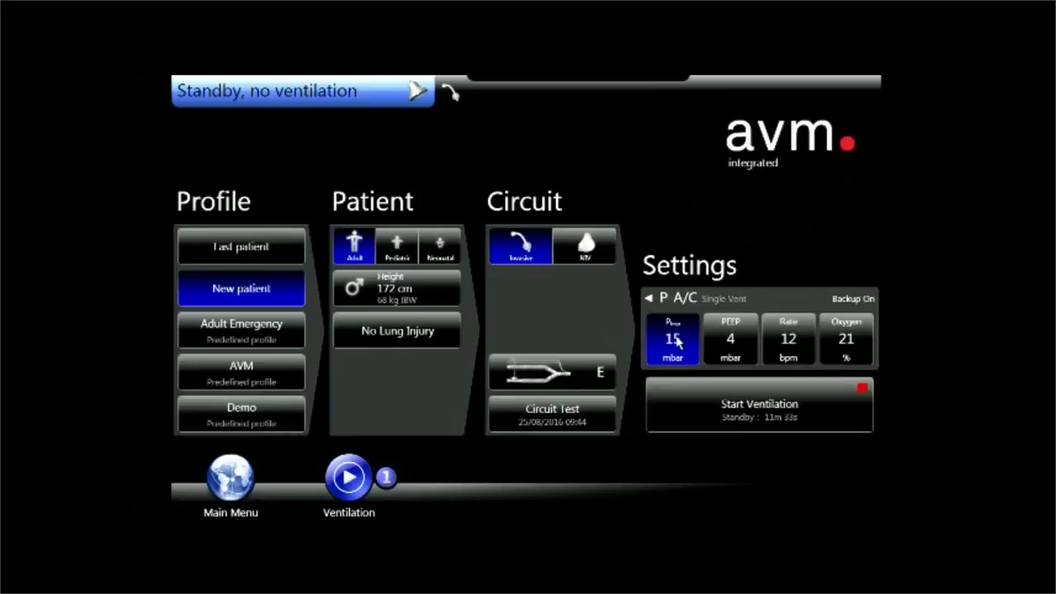
left_click(615, 295)
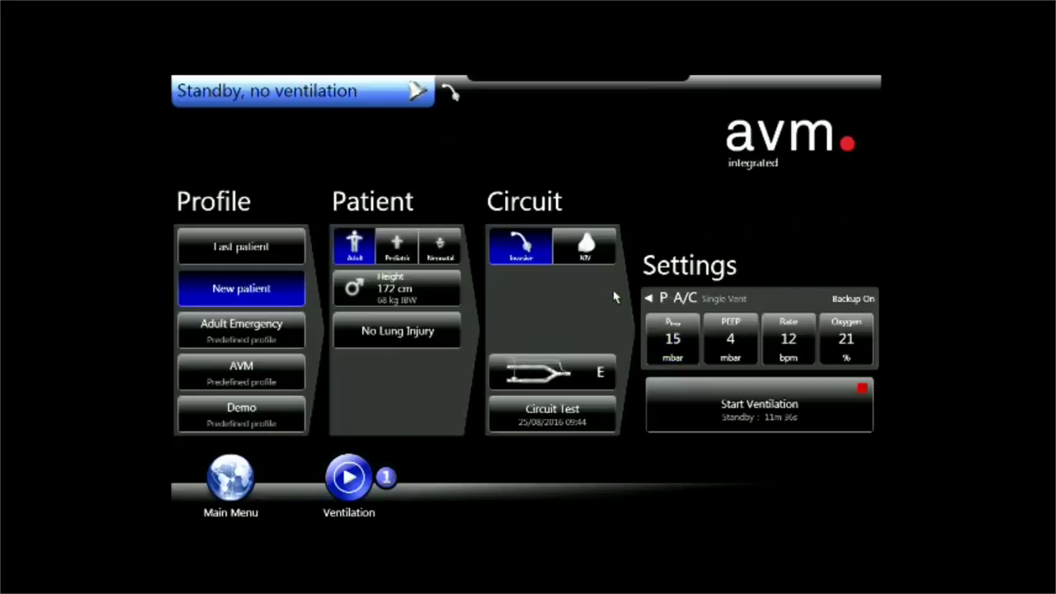
left_click(759, 405)
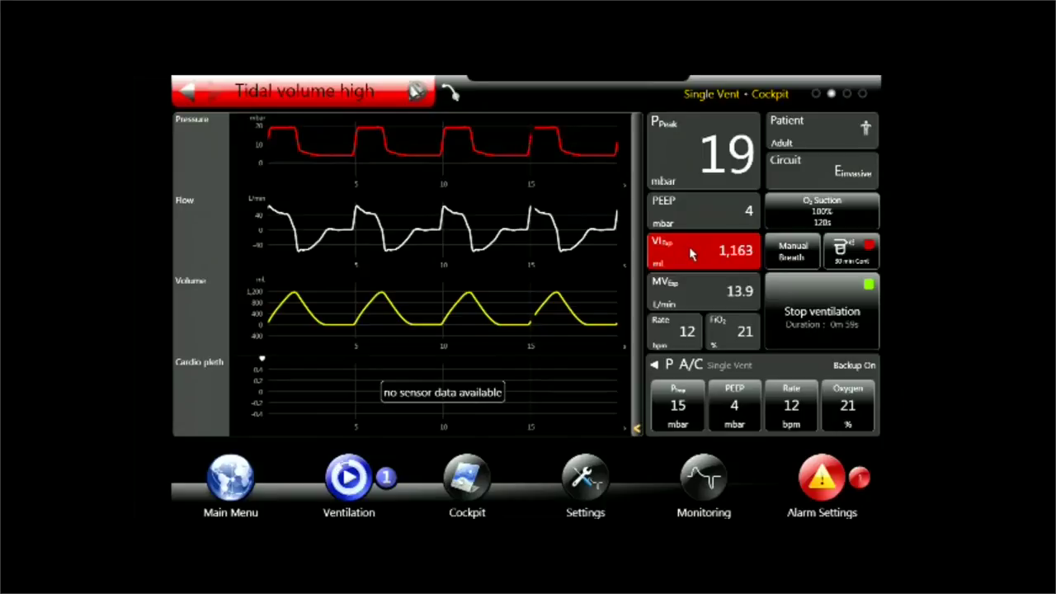
Set the upper alarm limit of the expiratory tidal volume to 1,350 mL in the alarm settings.
left_click(691, 253)
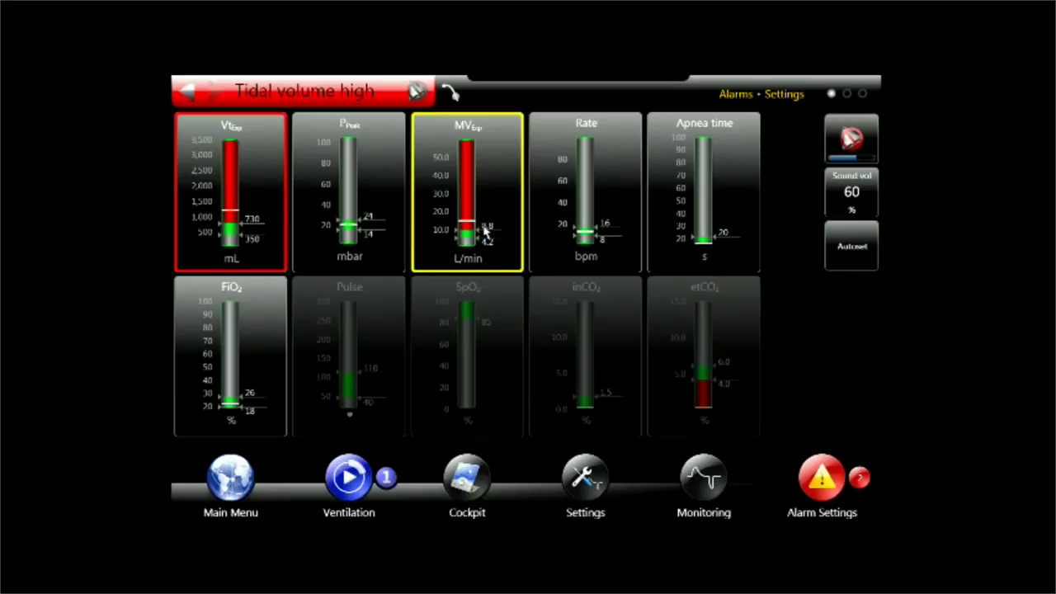
left_click(252, 187)
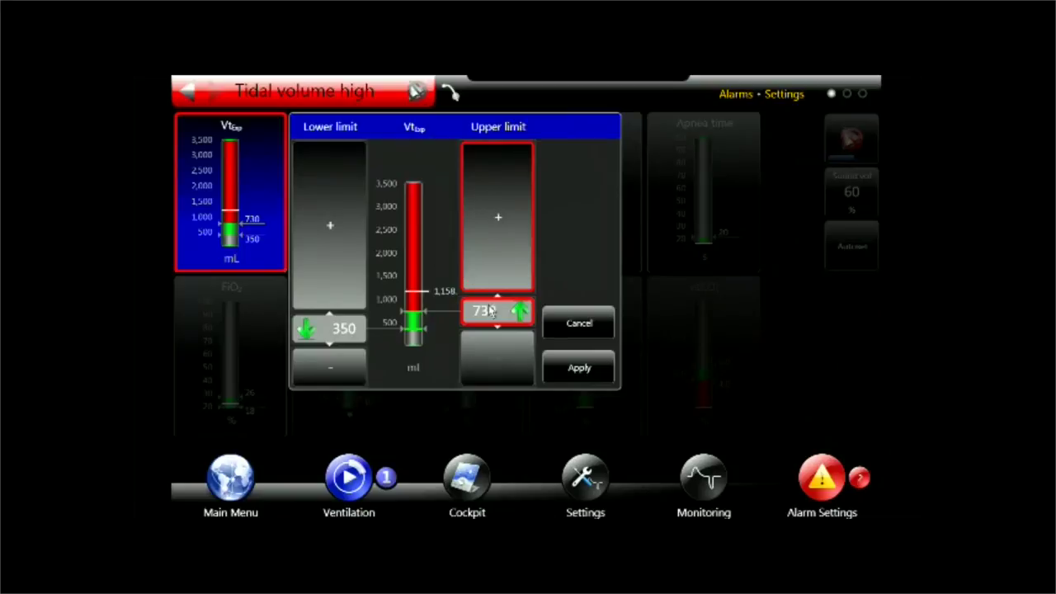
left_click(495, 312)
left_click_drag(495, 312, 437, 283)
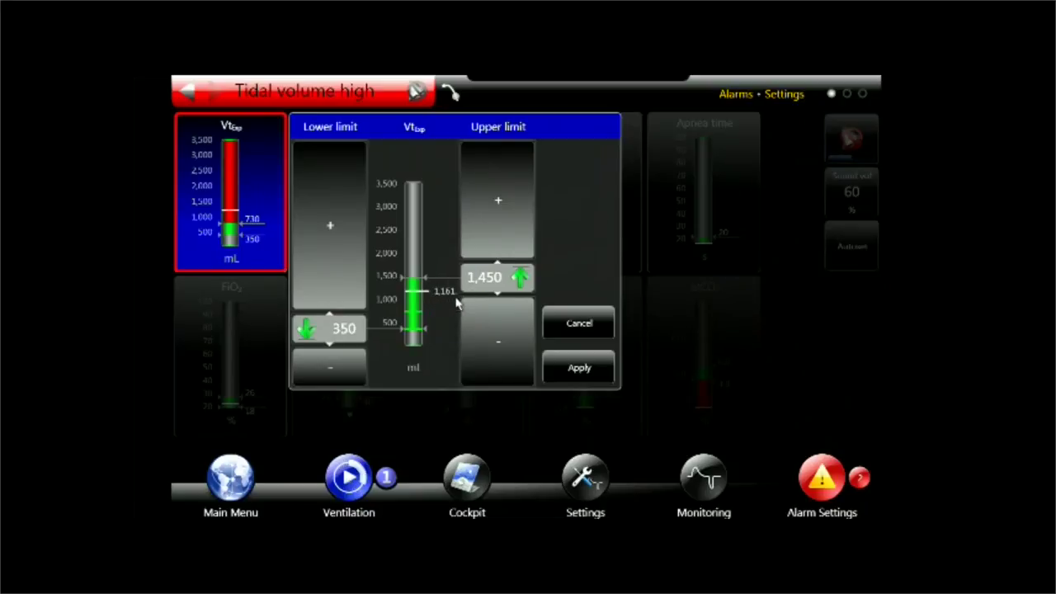
left_click(504, 285)
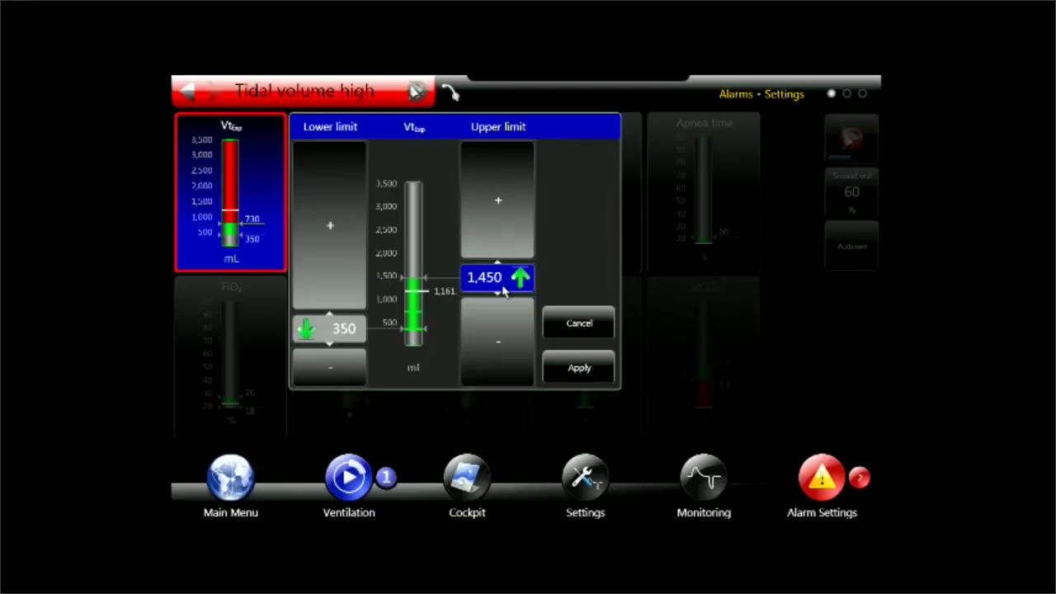
mouse_move(504, 288)
left_mouse_down()
mouse_move(504, 278)
mouse_move(505, 295)
left_mouse_up()
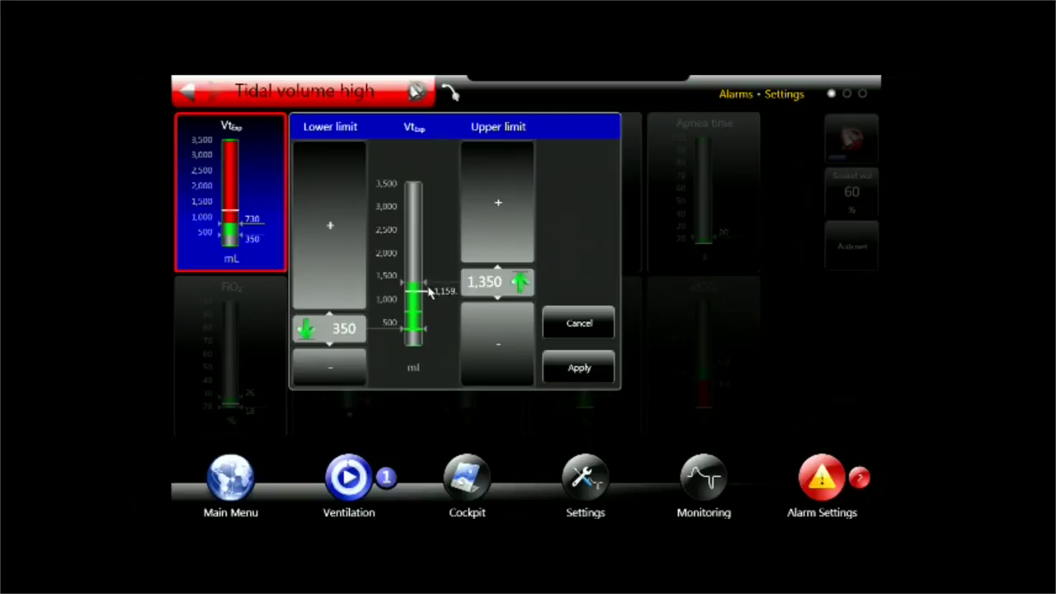
left_click(580, 368)
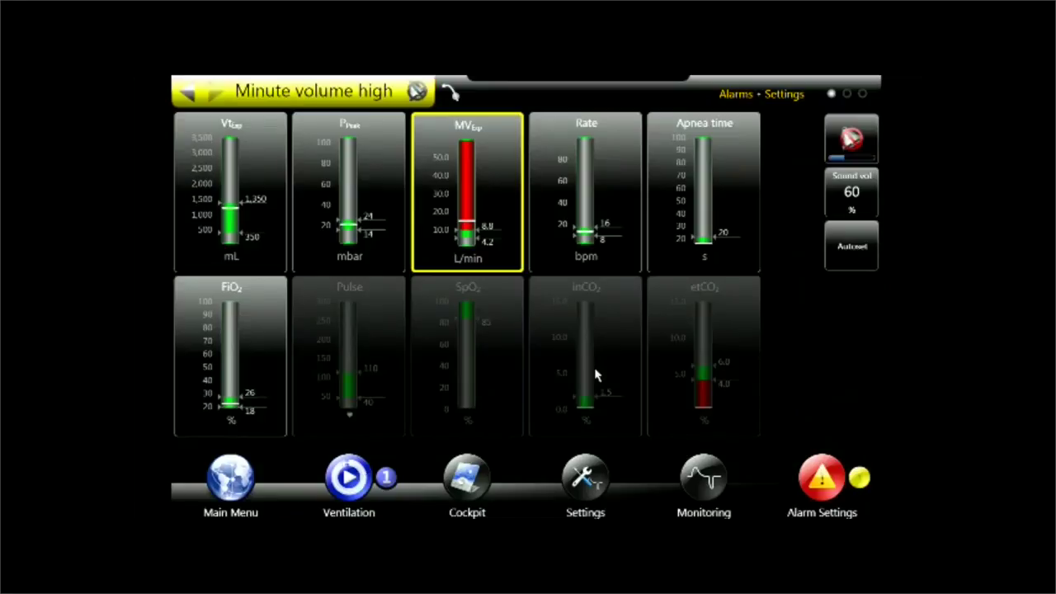
Set the upper alarm limit of the expiratory minute volume to 9.4 L/min.
left_click(498, 229)
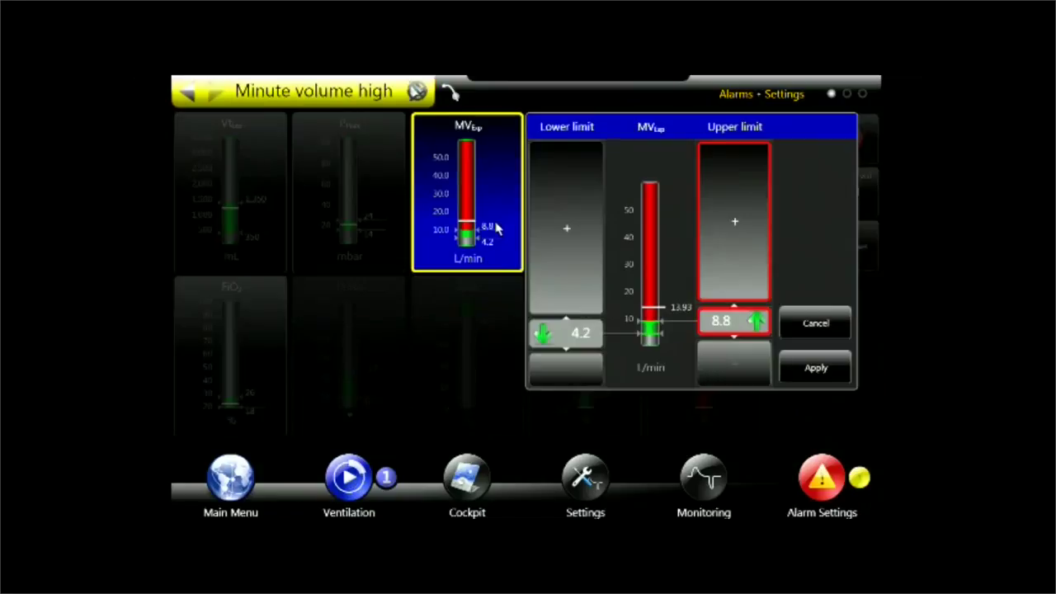
left_click(737, 327)
mouse_move(737, 325)
left_mouse_down()
mouse_move(734, 292)
mouse_move(737, 320)
left_mouse_up()
left_click(817, 369)
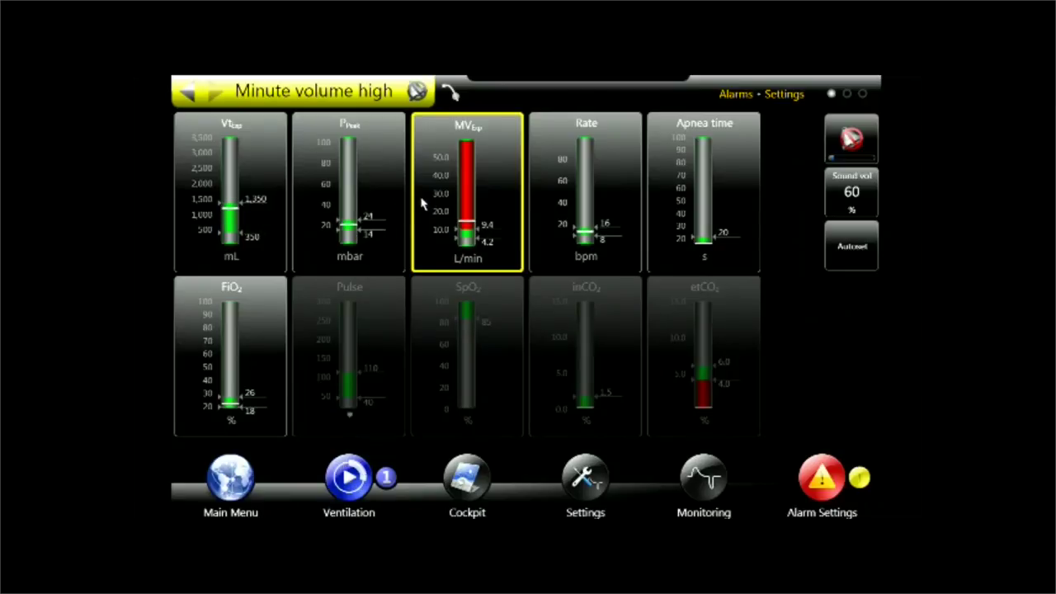
left_click(478, 215)
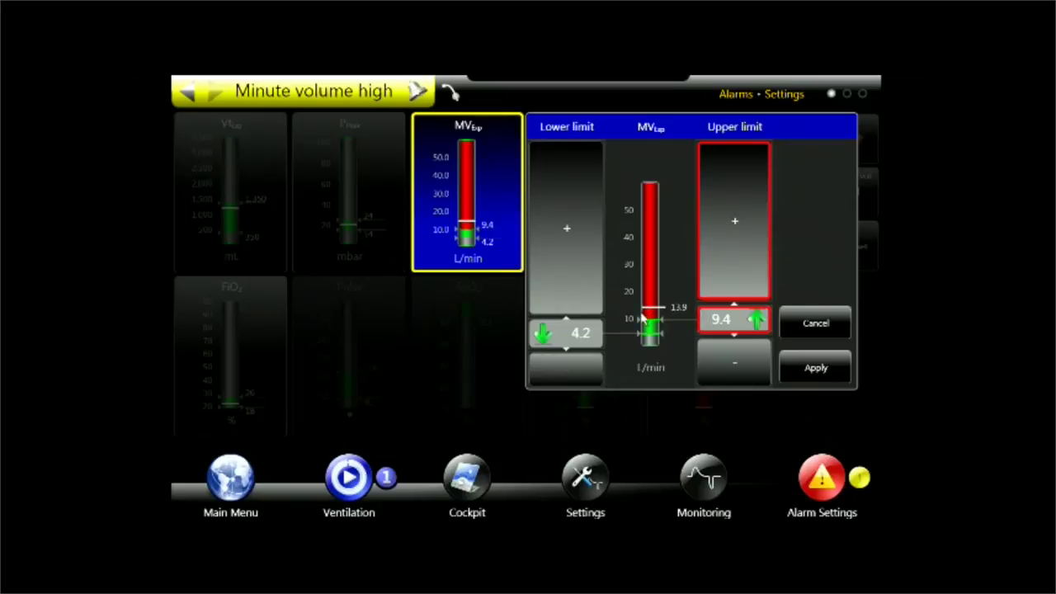
left_click(798, 326)
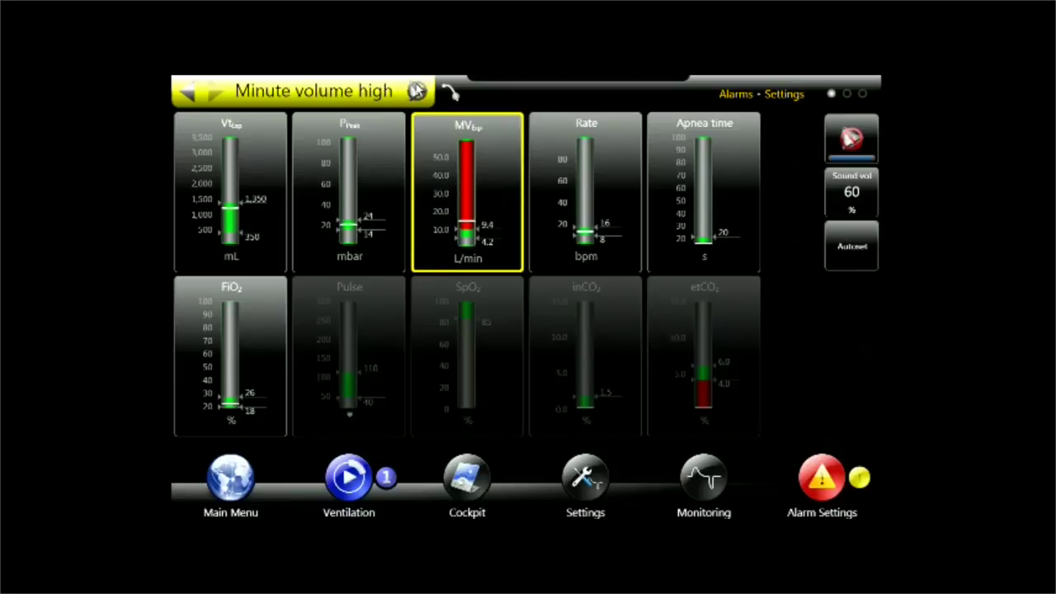
Autoset all alarm limits and accept the reset of the existing alarm settings.
left_click(851, 246)
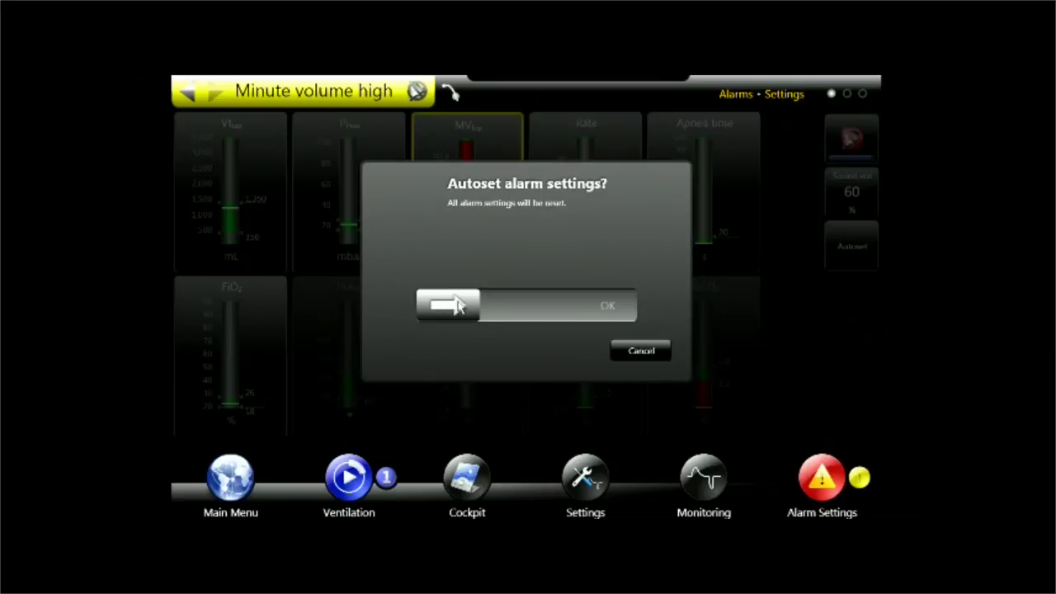
left_click_drag(458, 305, 615, 305)
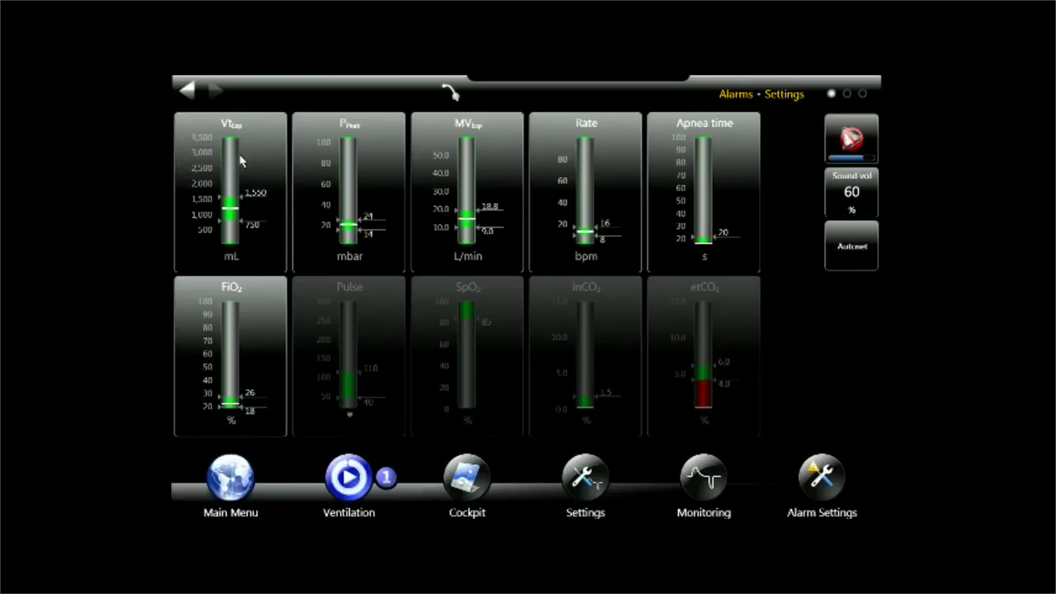
Set the expiratory tidal volume alarm limits to 320 mL lower and 1,450 mL upper.
left_click(245, 189)
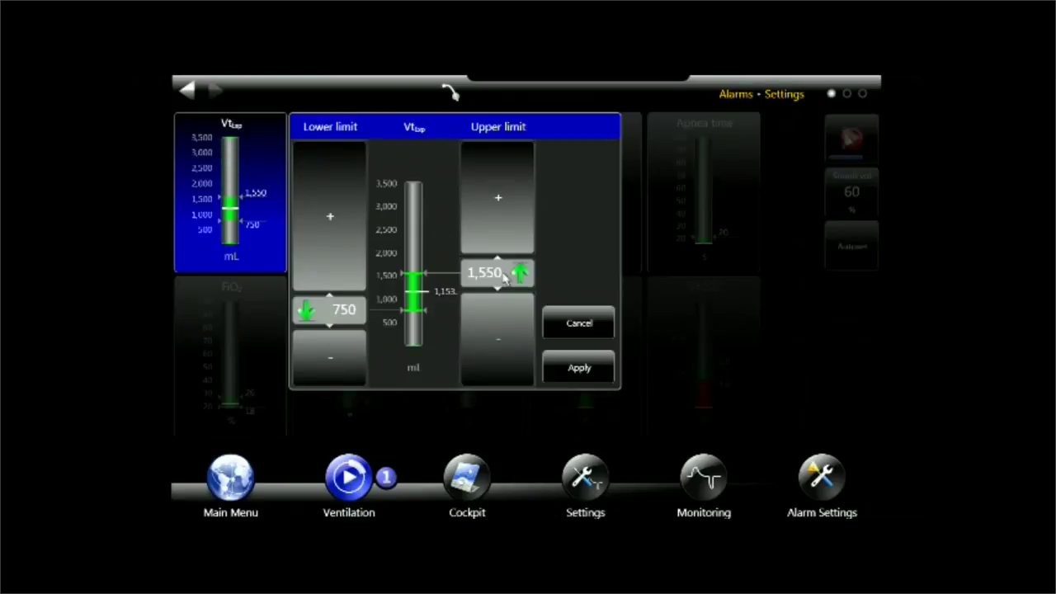
left_click(504, 283)
left_click_drag(505, 287, 505, 291)
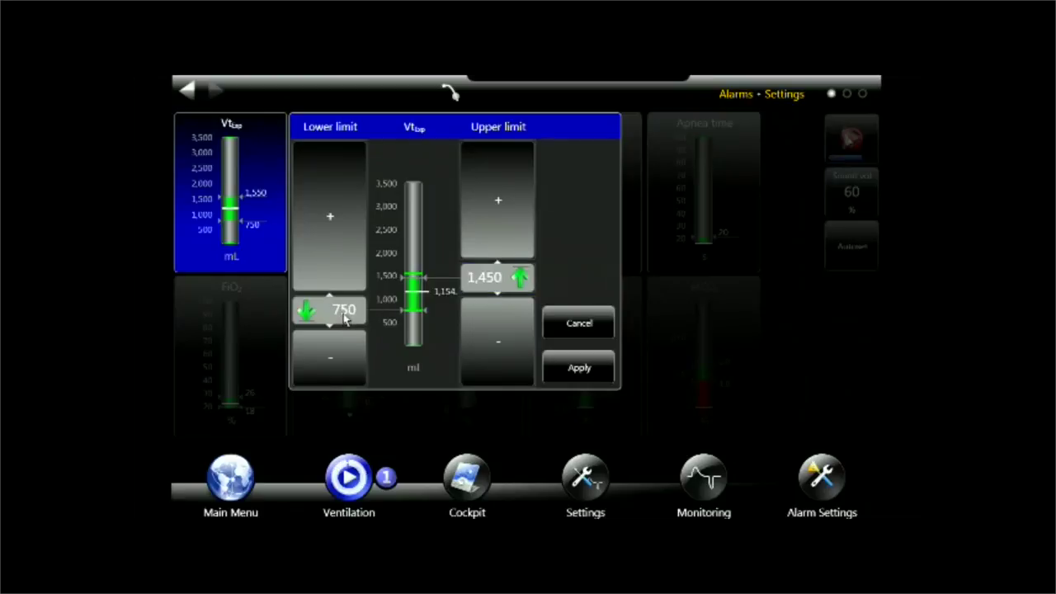
left_click_drag(346, 318, 346, 340)
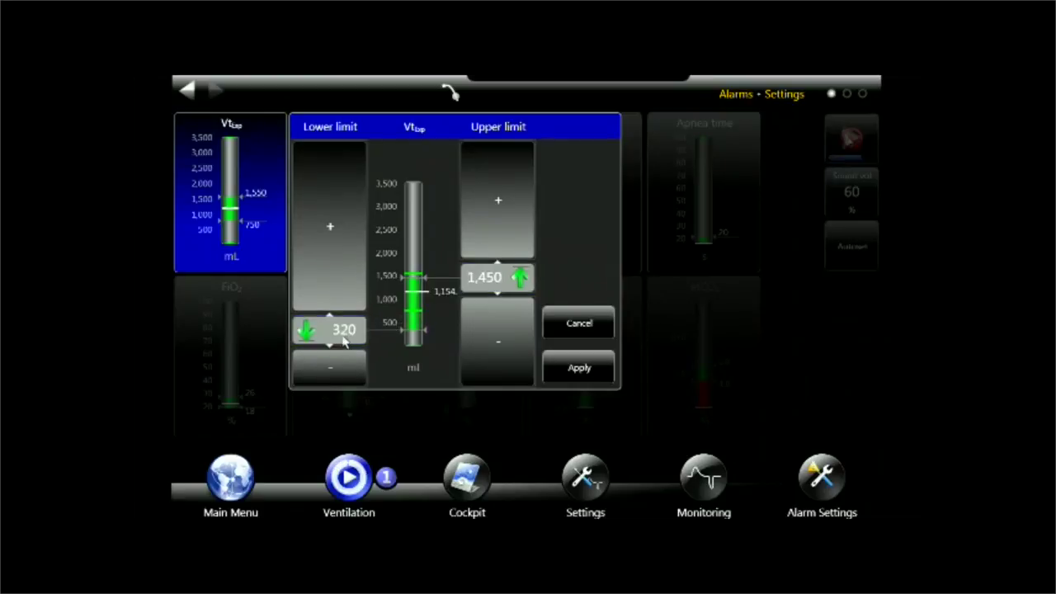
left_click(568, 368)
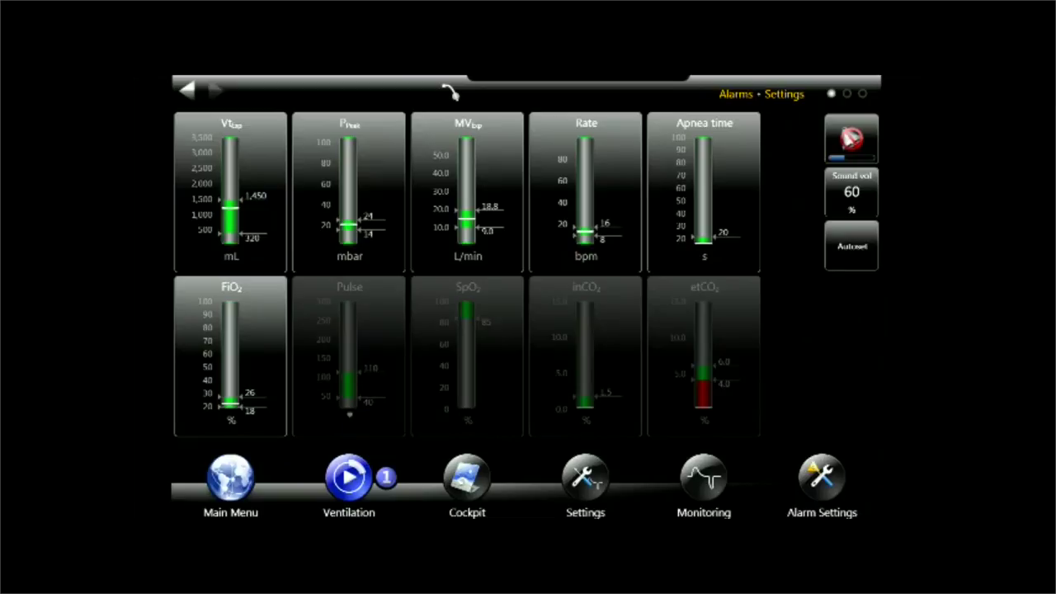
Return to the cockpit view and set the inspiratory pressure to 20 mbar.
left_click(477, 487)
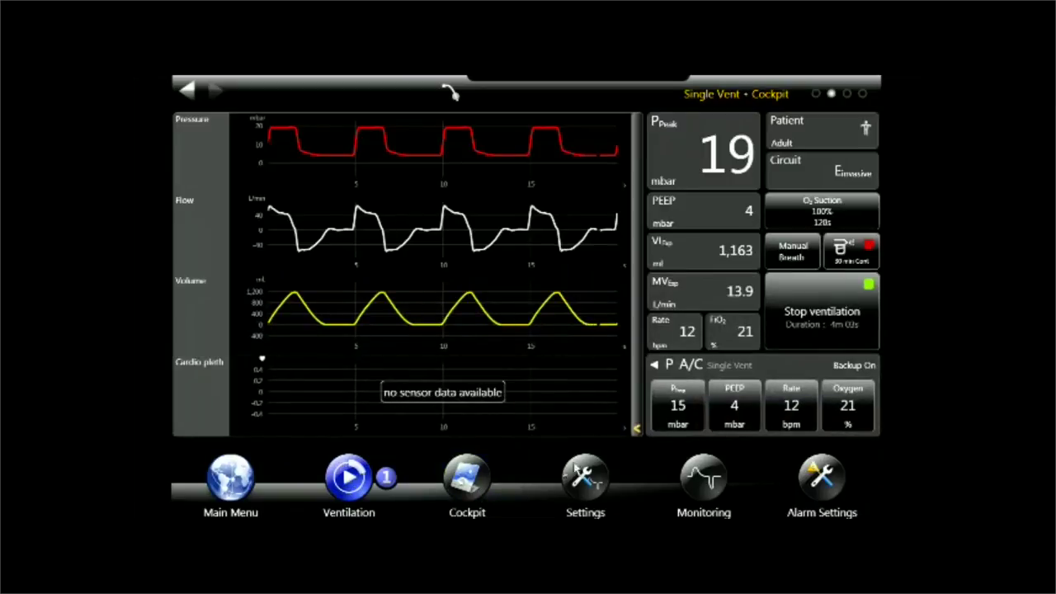
left_click(676, 399)
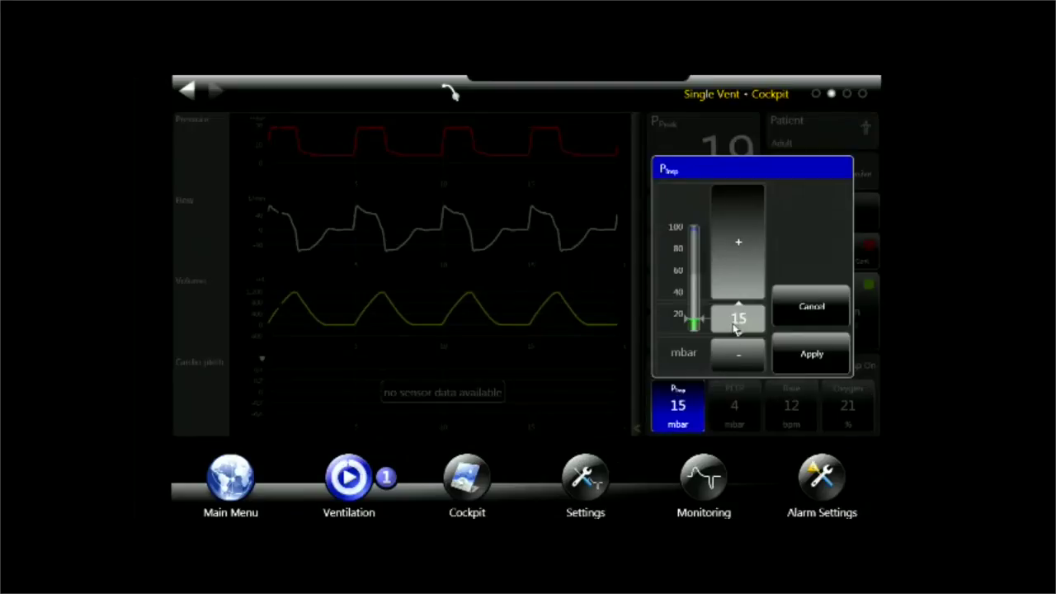
left_click(737, 285)
left_click(737, 280)
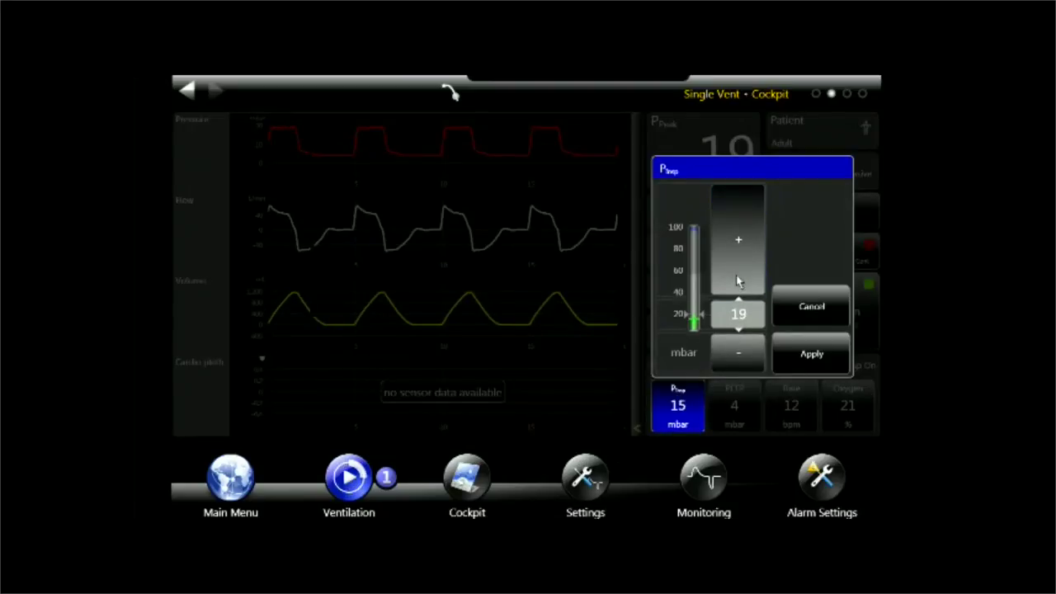
left_click(737, 279)
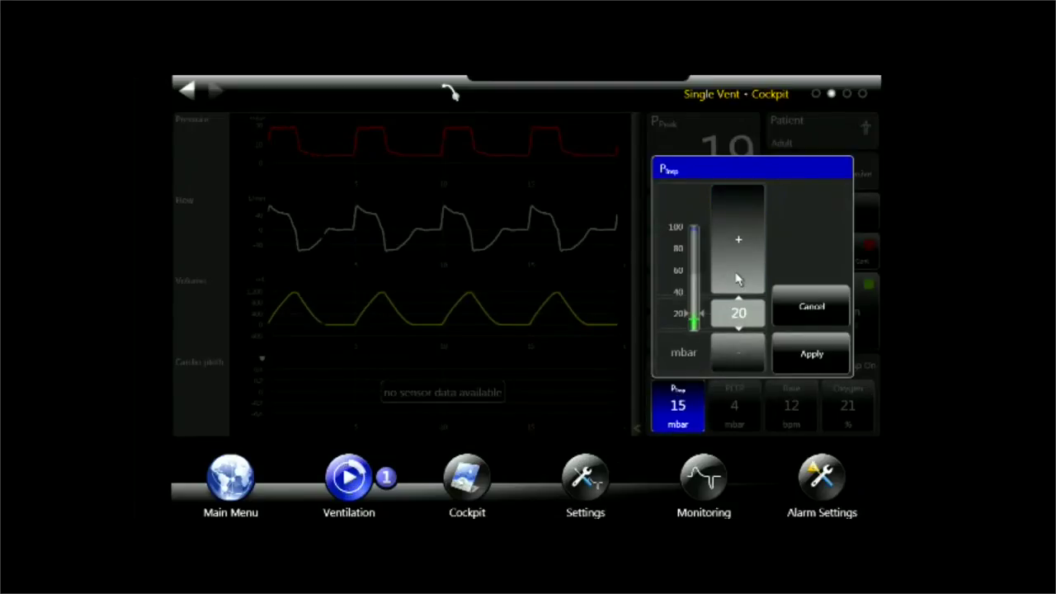
left_click(813, 354)
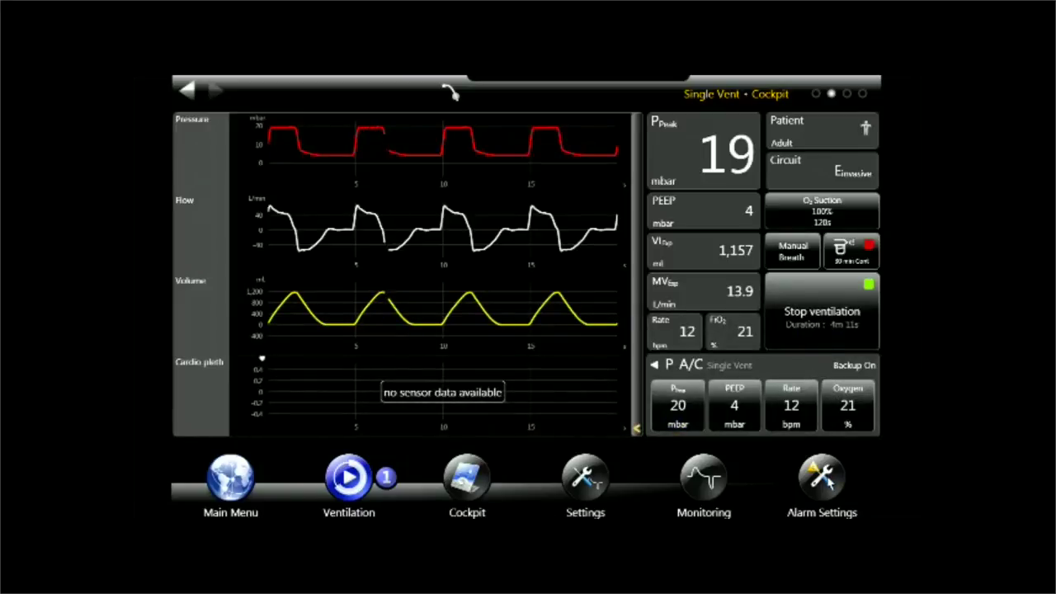
Check the peak pressure alarm limits in the alarm settings and return to the cockpit view.
left_click(828, 484)
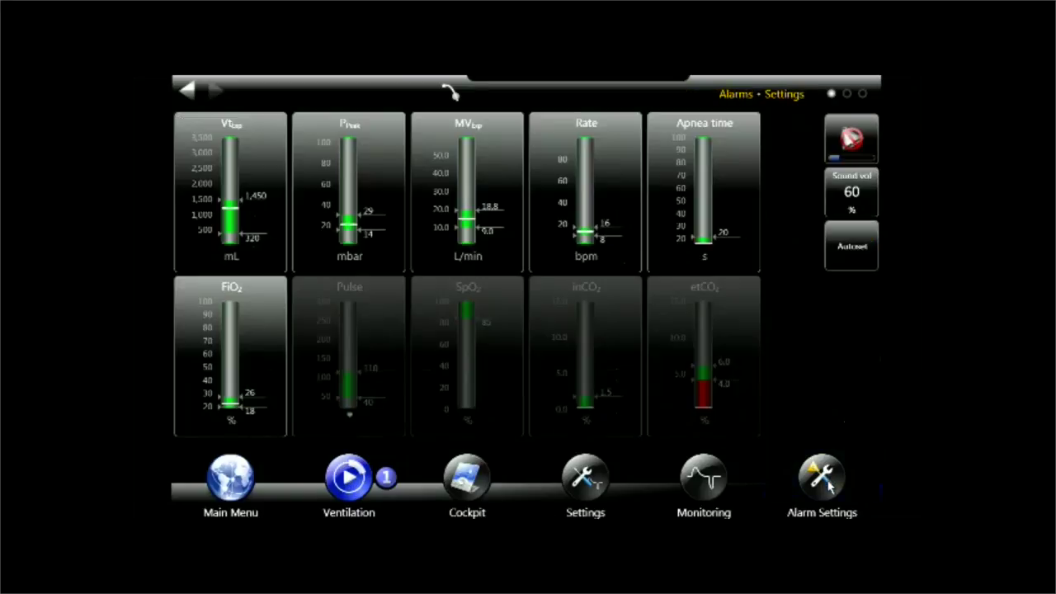
left_click(380, 212)
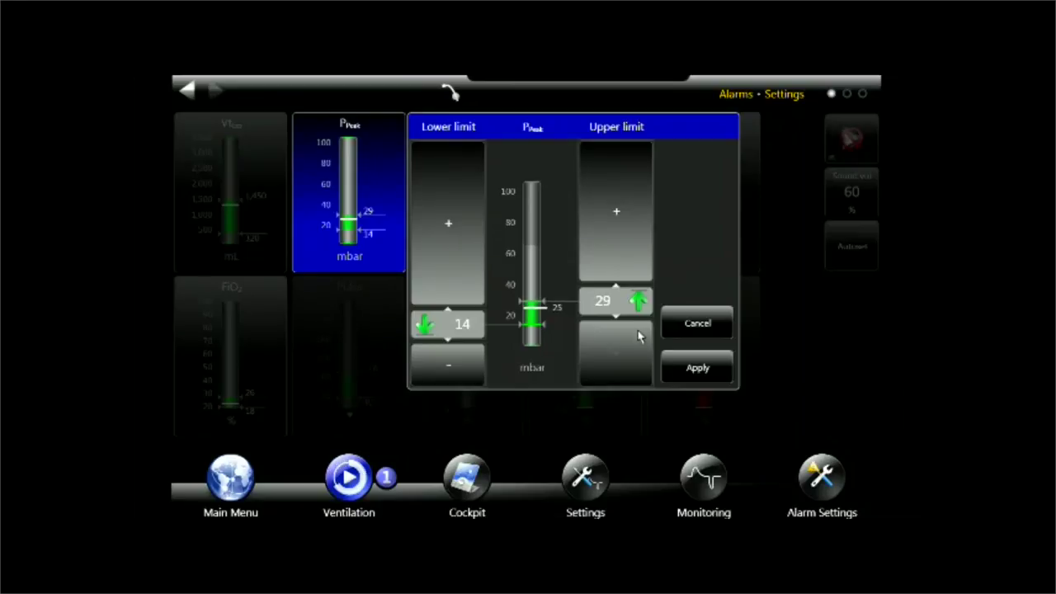
left_click(668, 365)
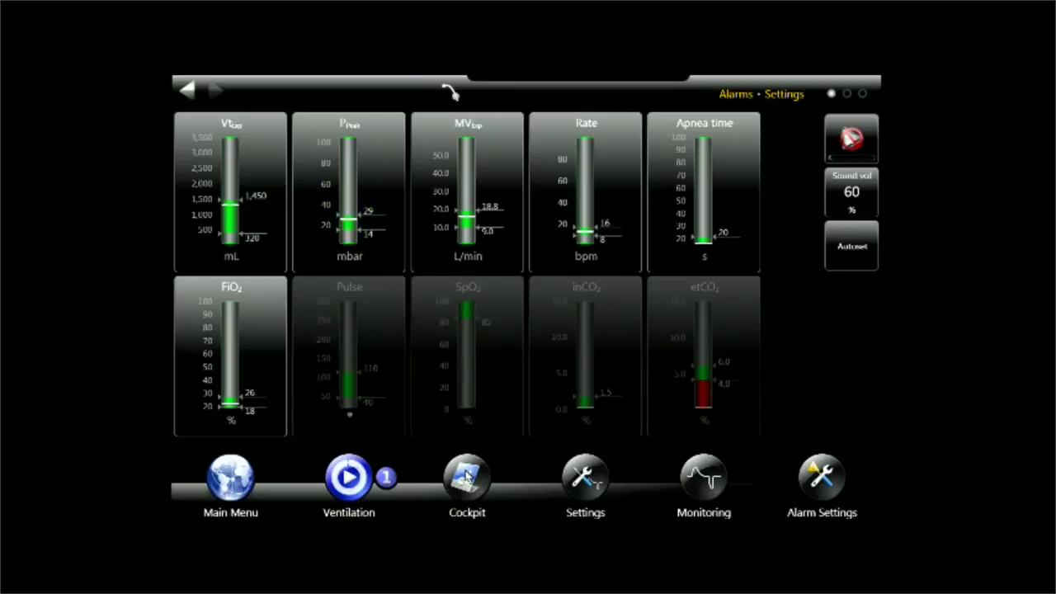
left_click(467, 476)
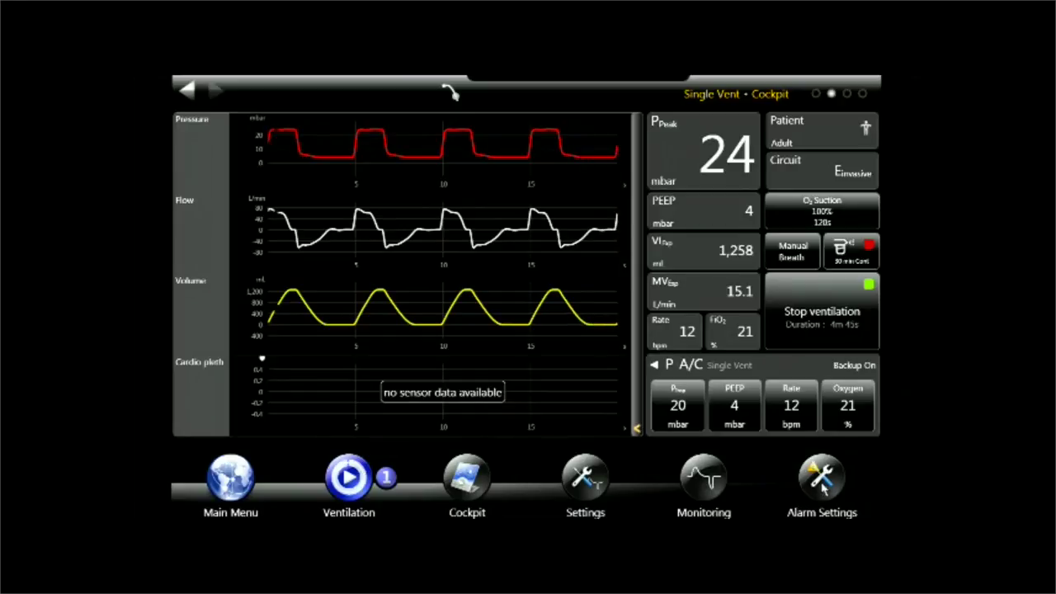
Open the alarm log and review the list of past alarm messages.
left_click(821, 483)
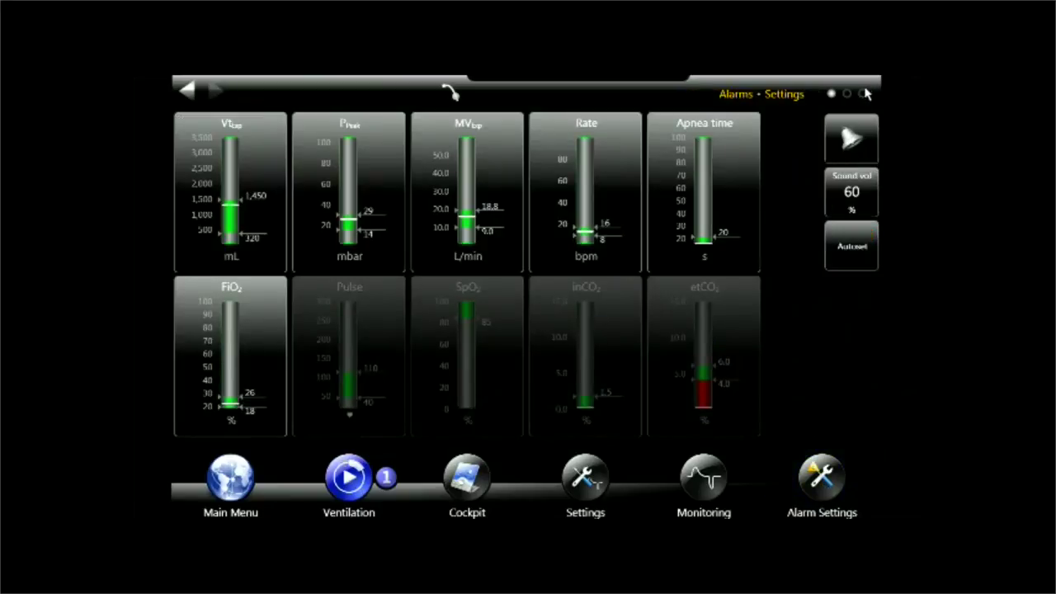
left_click(863, 94)
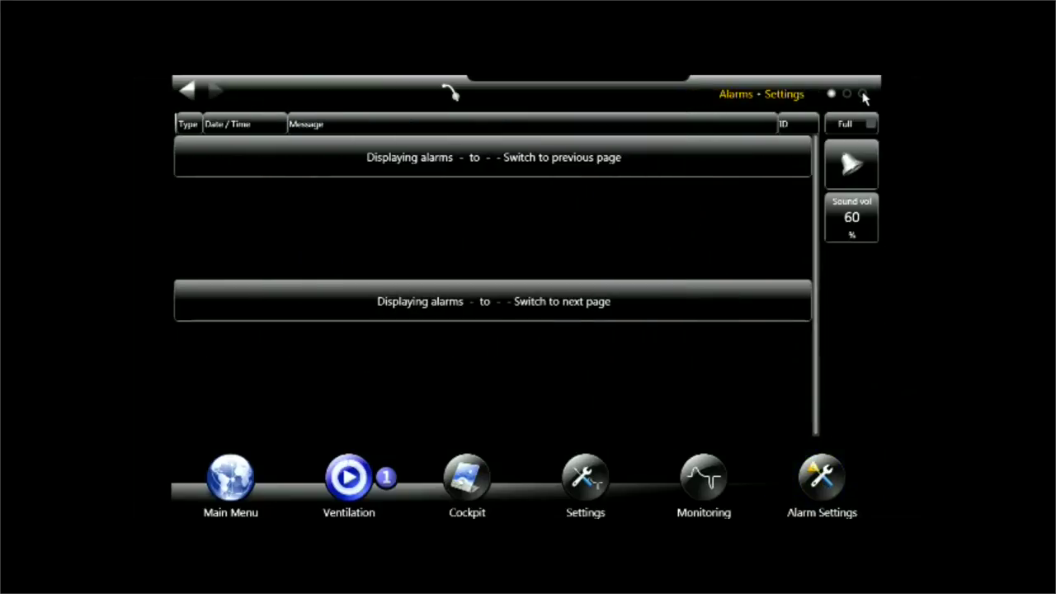
left_click_drag(606, 221, 627, 370)
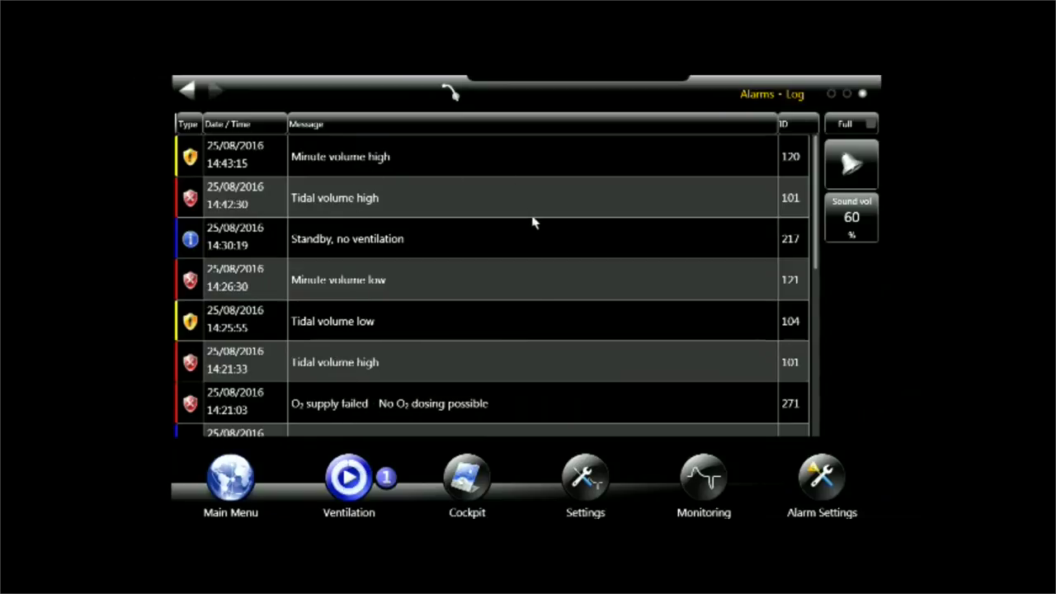
scroll(554, 309, "down", 5)
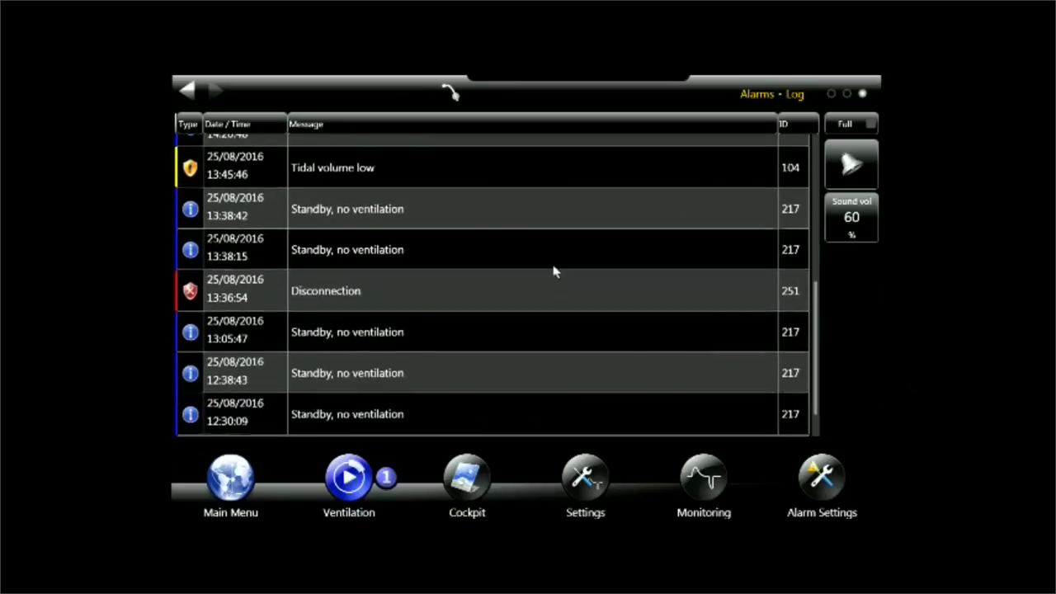
scroll(551, 239, "up", 5)
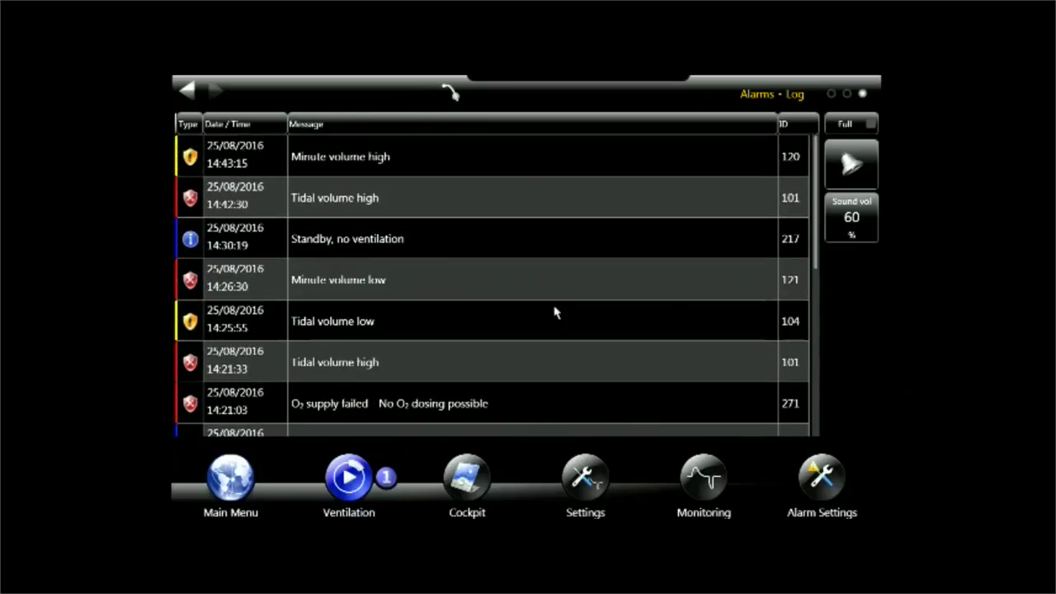